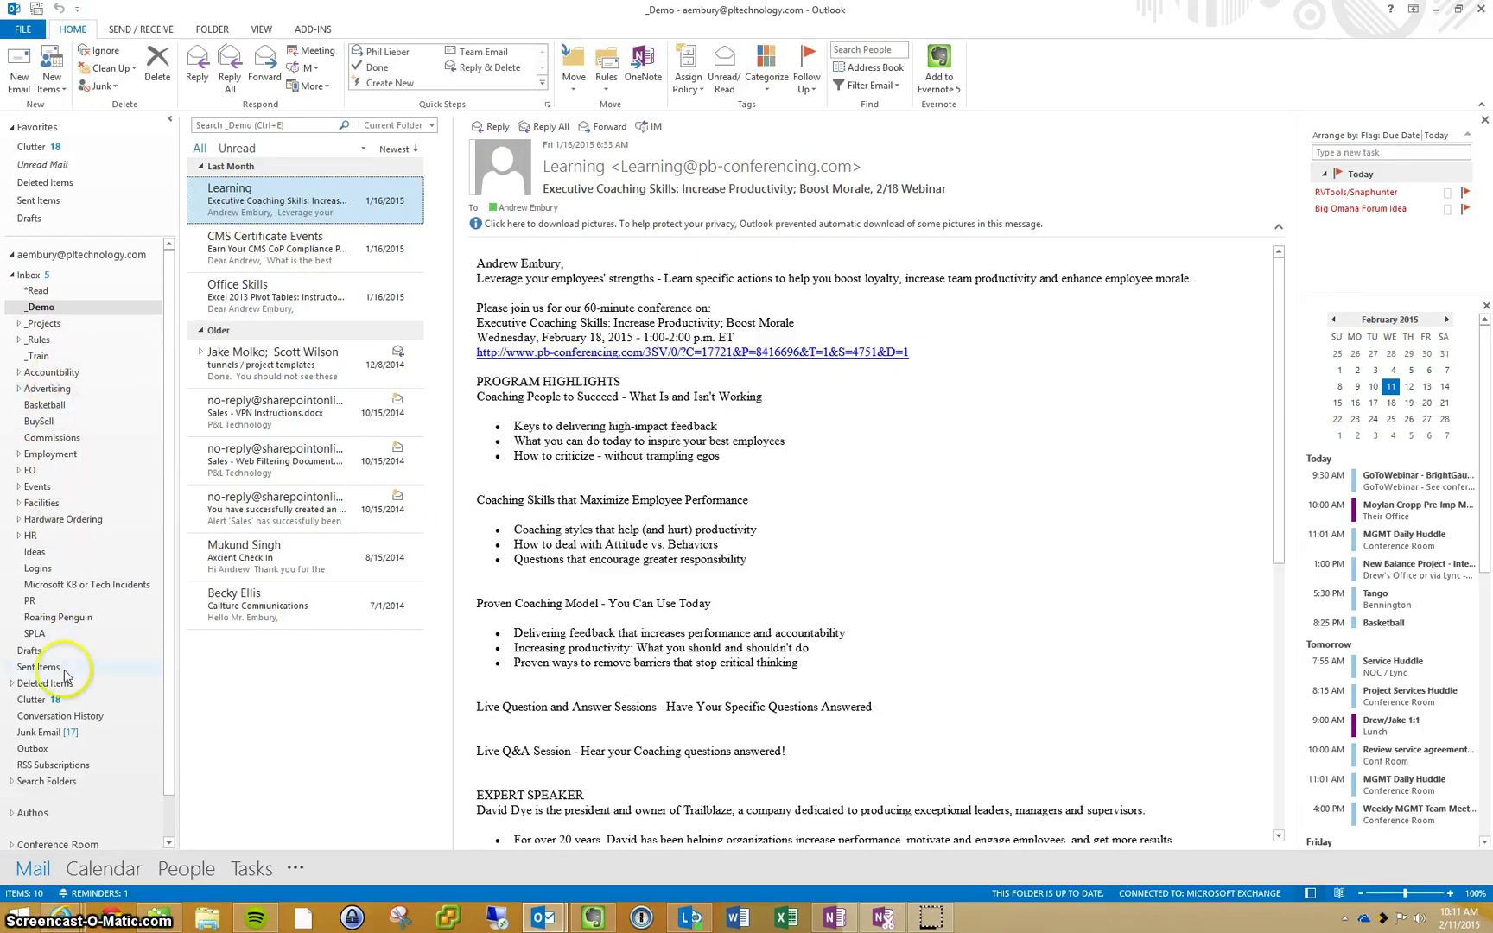
# Step: Open the Clutter folder and scroll through its 18 collected messages
pyautogui.click(32, 700)
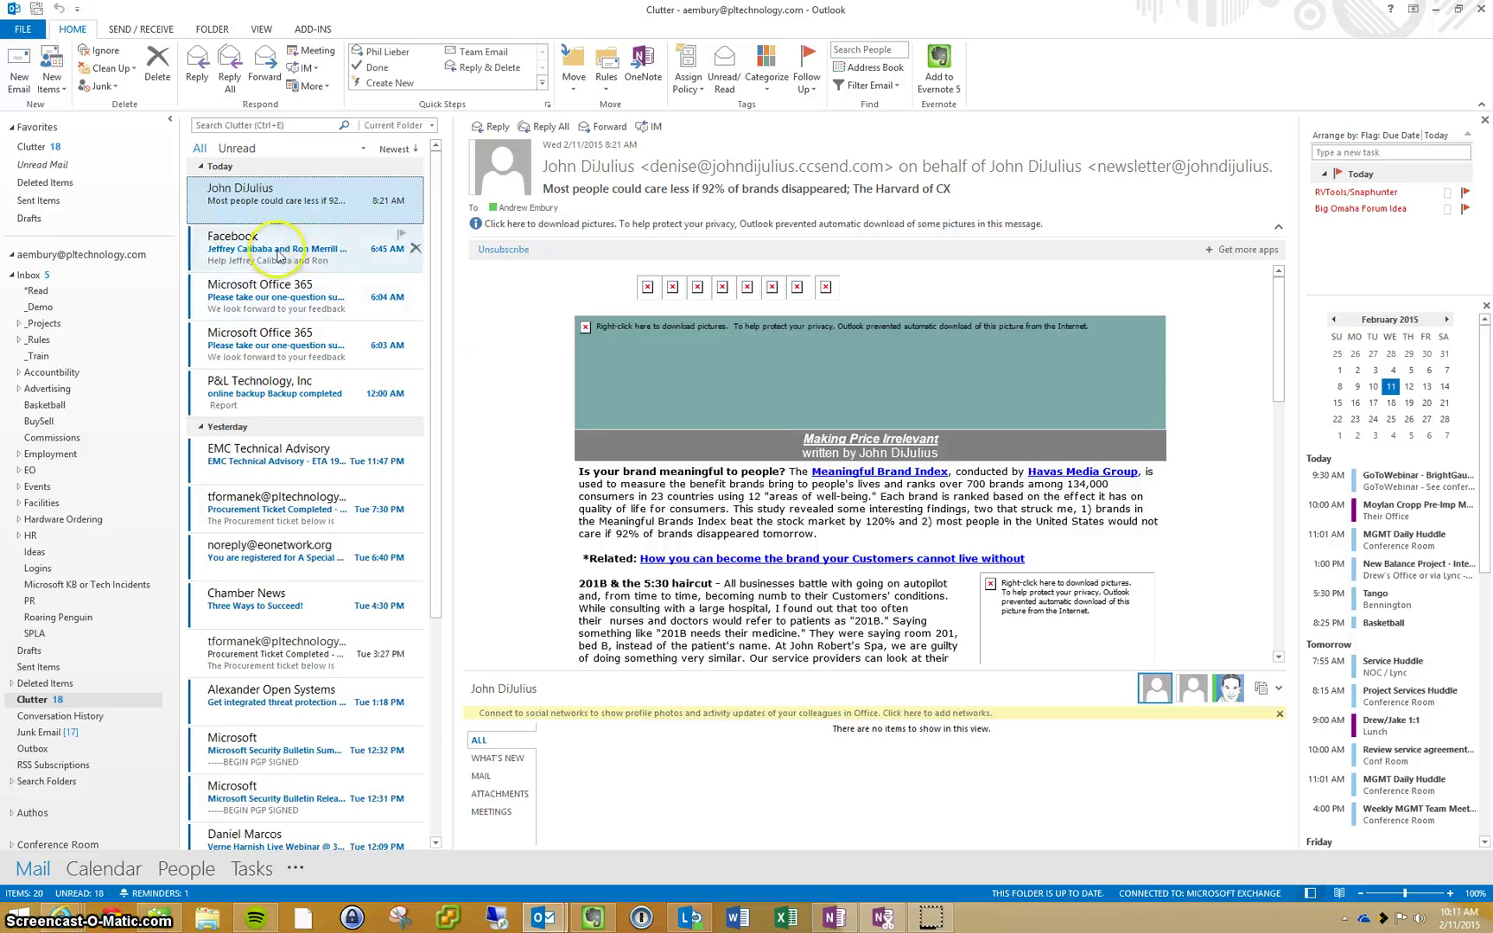
pyautogui.moveTo(271, 650)
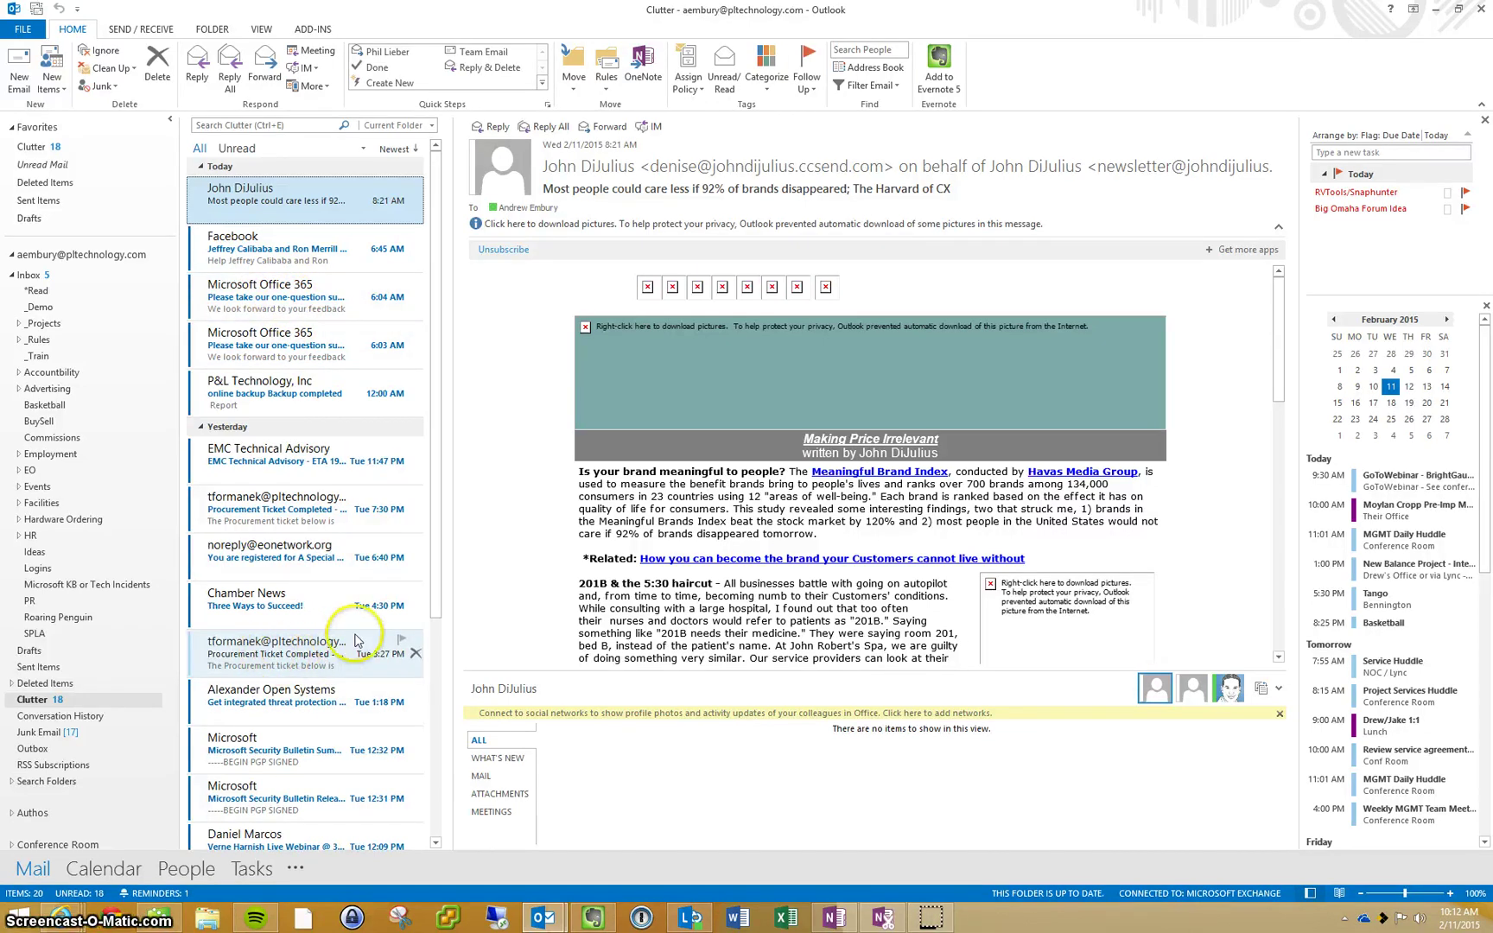
pyautogui.scroll(-2, 350, 644)
pyautogui.scroll(-3, 354, 639)
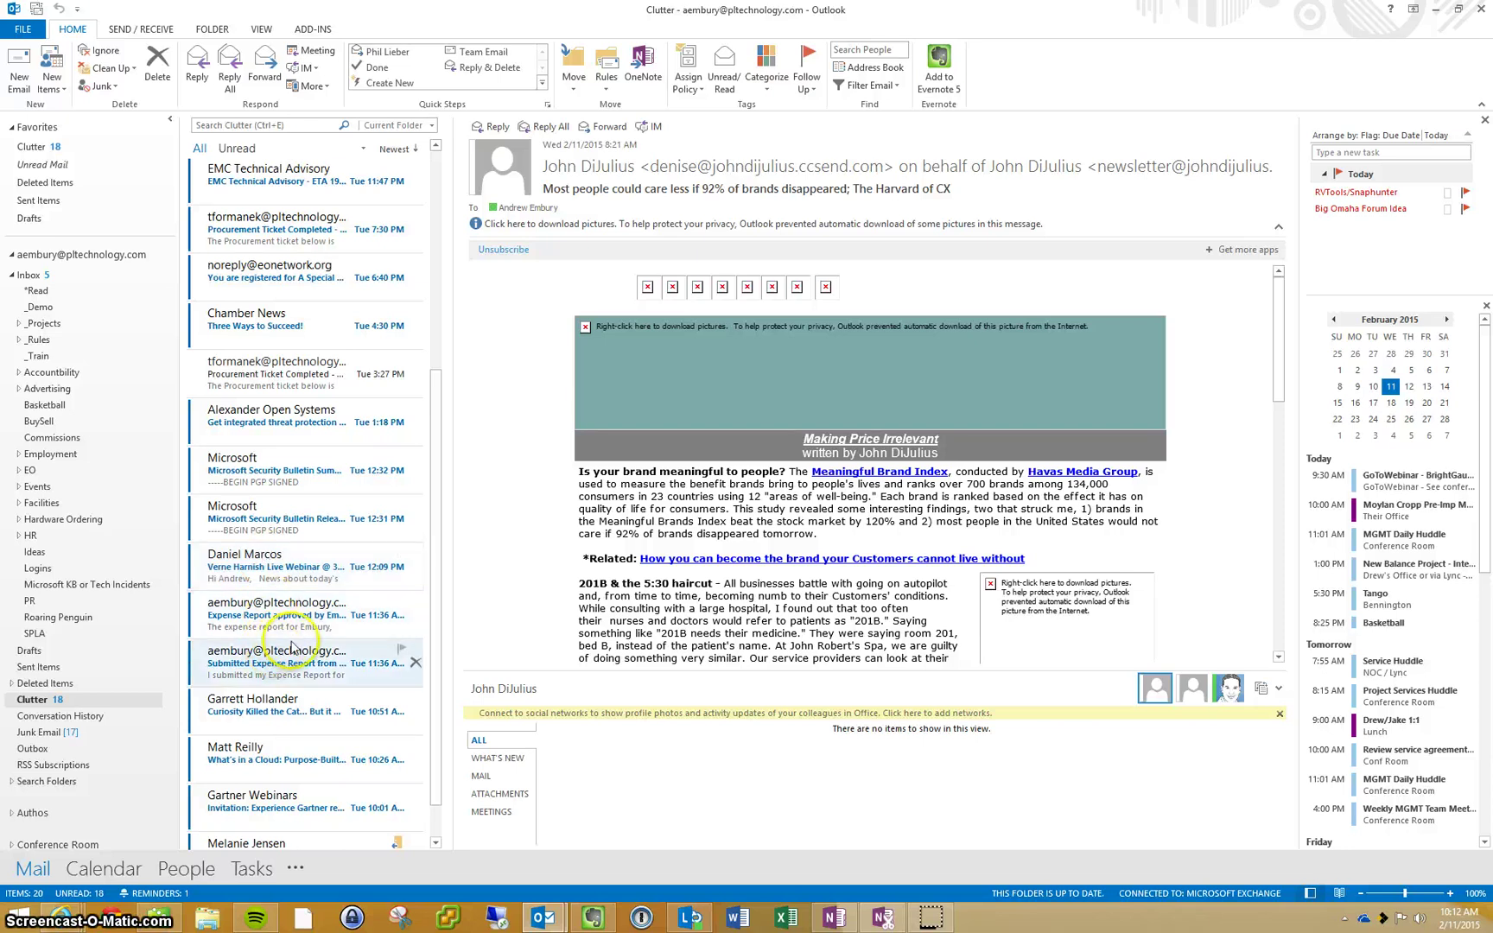
pyautogui.scroll(3, 292, 640)
pyautogui.scroll(1, 292, 646)
pyautogui.scroll(2, 293, 646)
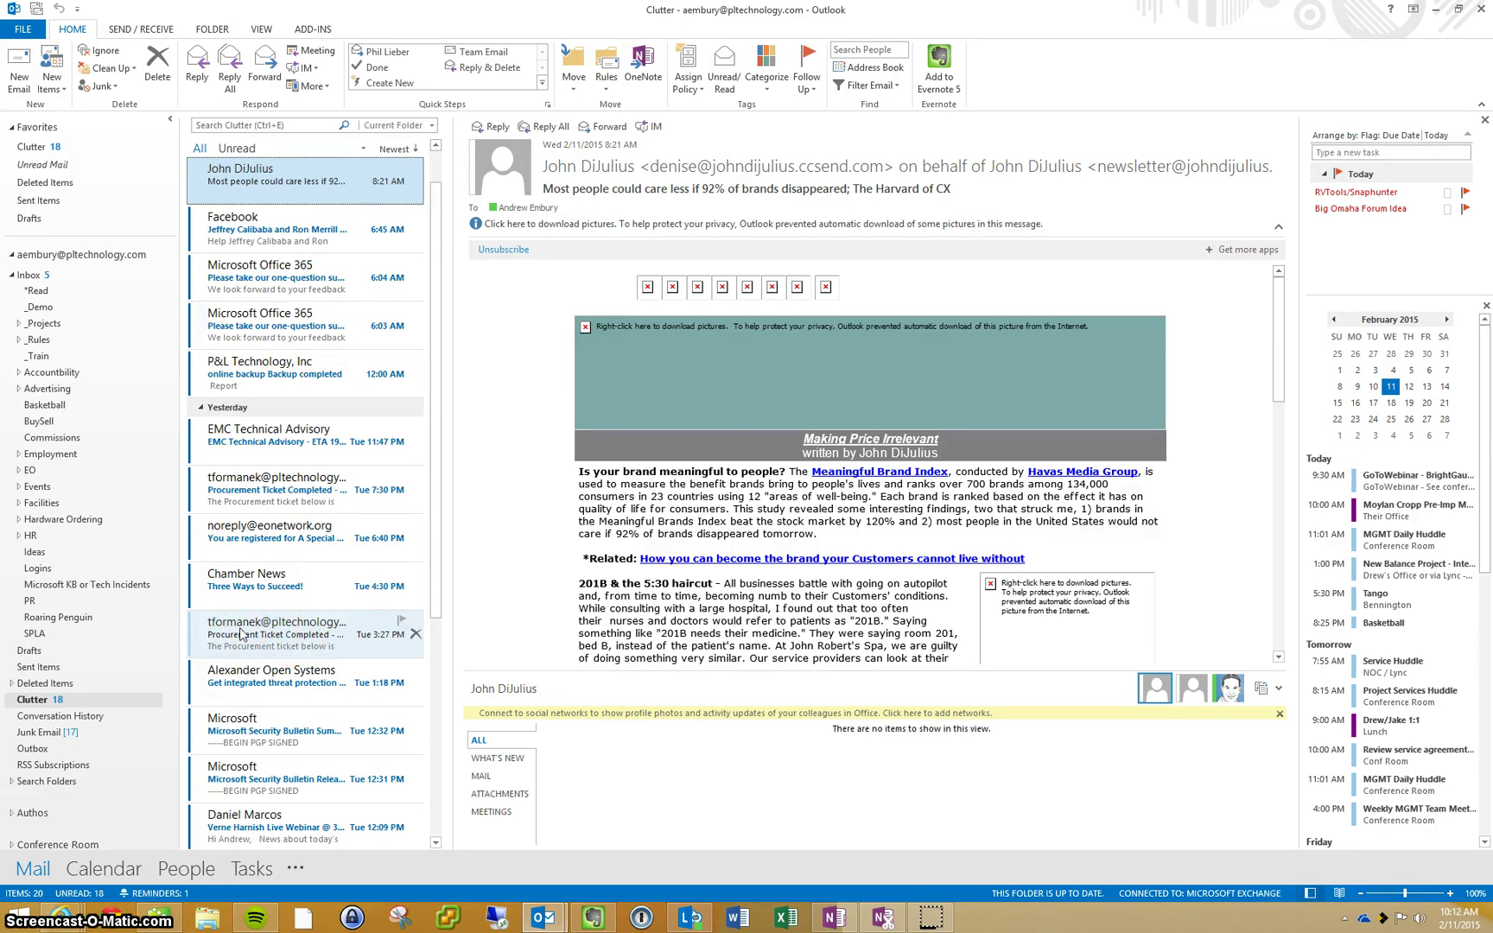
# Step: Drag the Tue 3:27 PM Procurement Ticket message out of Clutter into another folder
pyautogui.moveTo(263, 638)
pyautogui.mouseDown()
pyautogui.moveTo(154, 506)
pyautogui.moveTo(54, 282)
pyautogui.mouseUp()
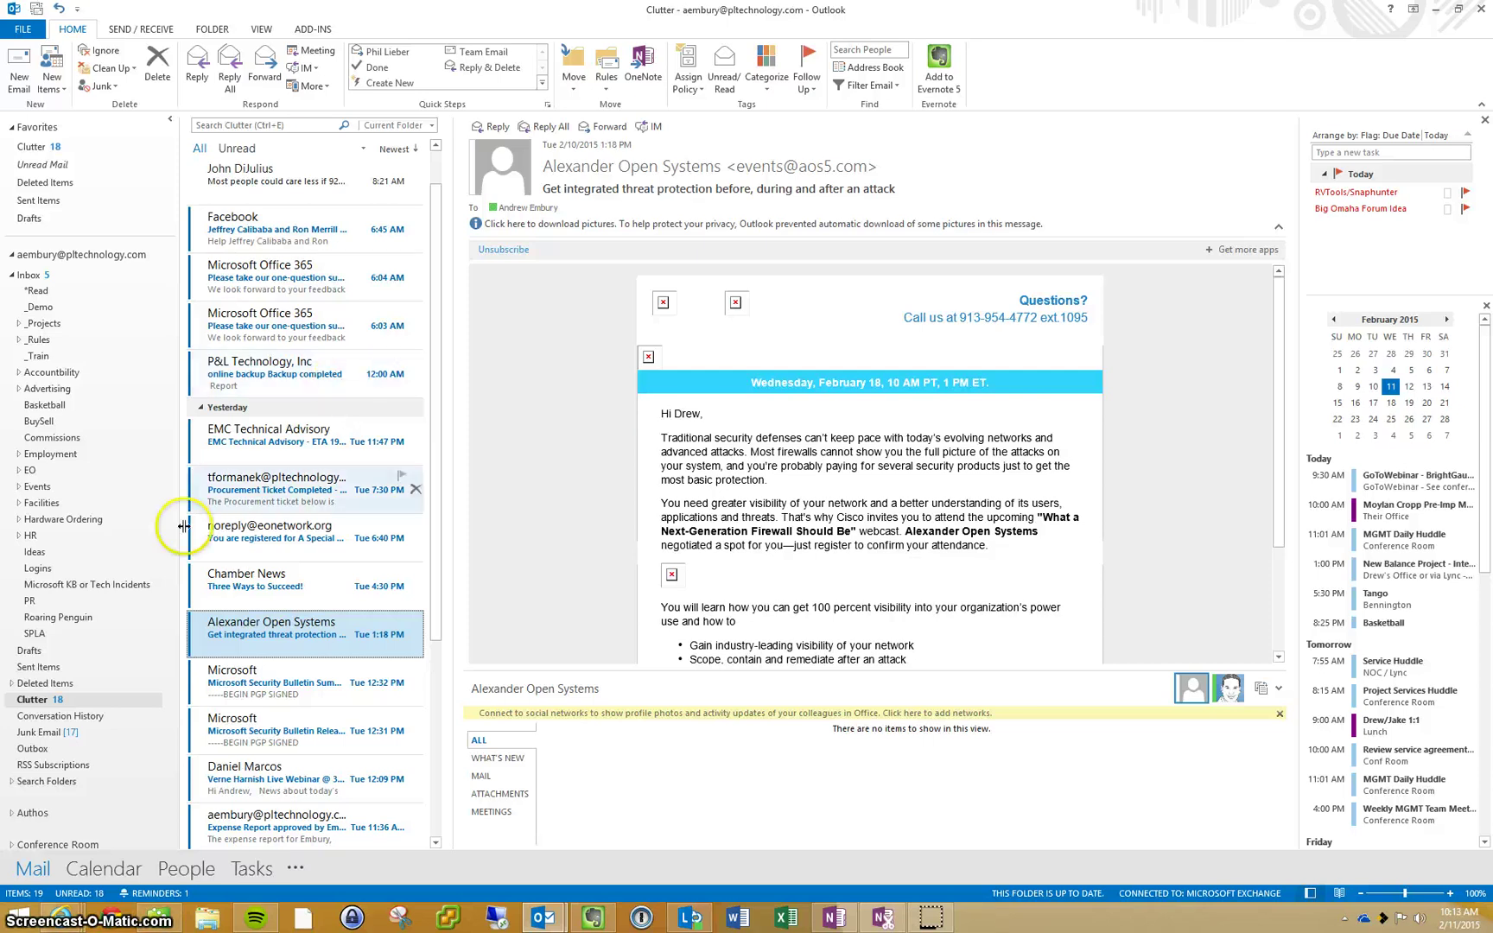
# Step: Switch to the Outlook on the web browser window and open its gear settings menu
pyautogui.click(67, 921)
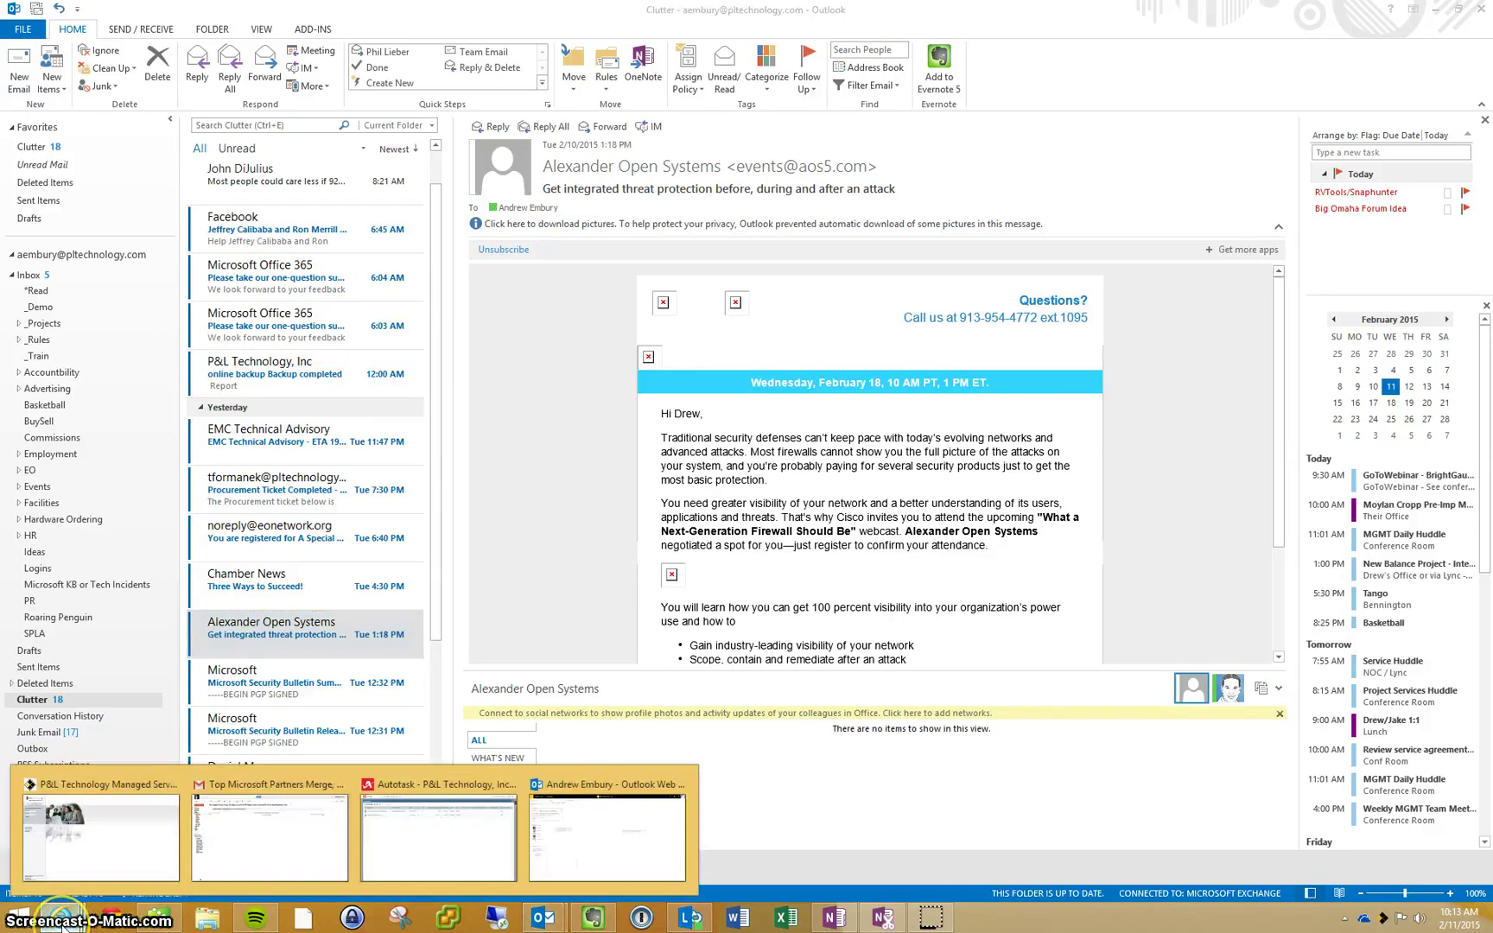
pyautogui.click(620, 783)
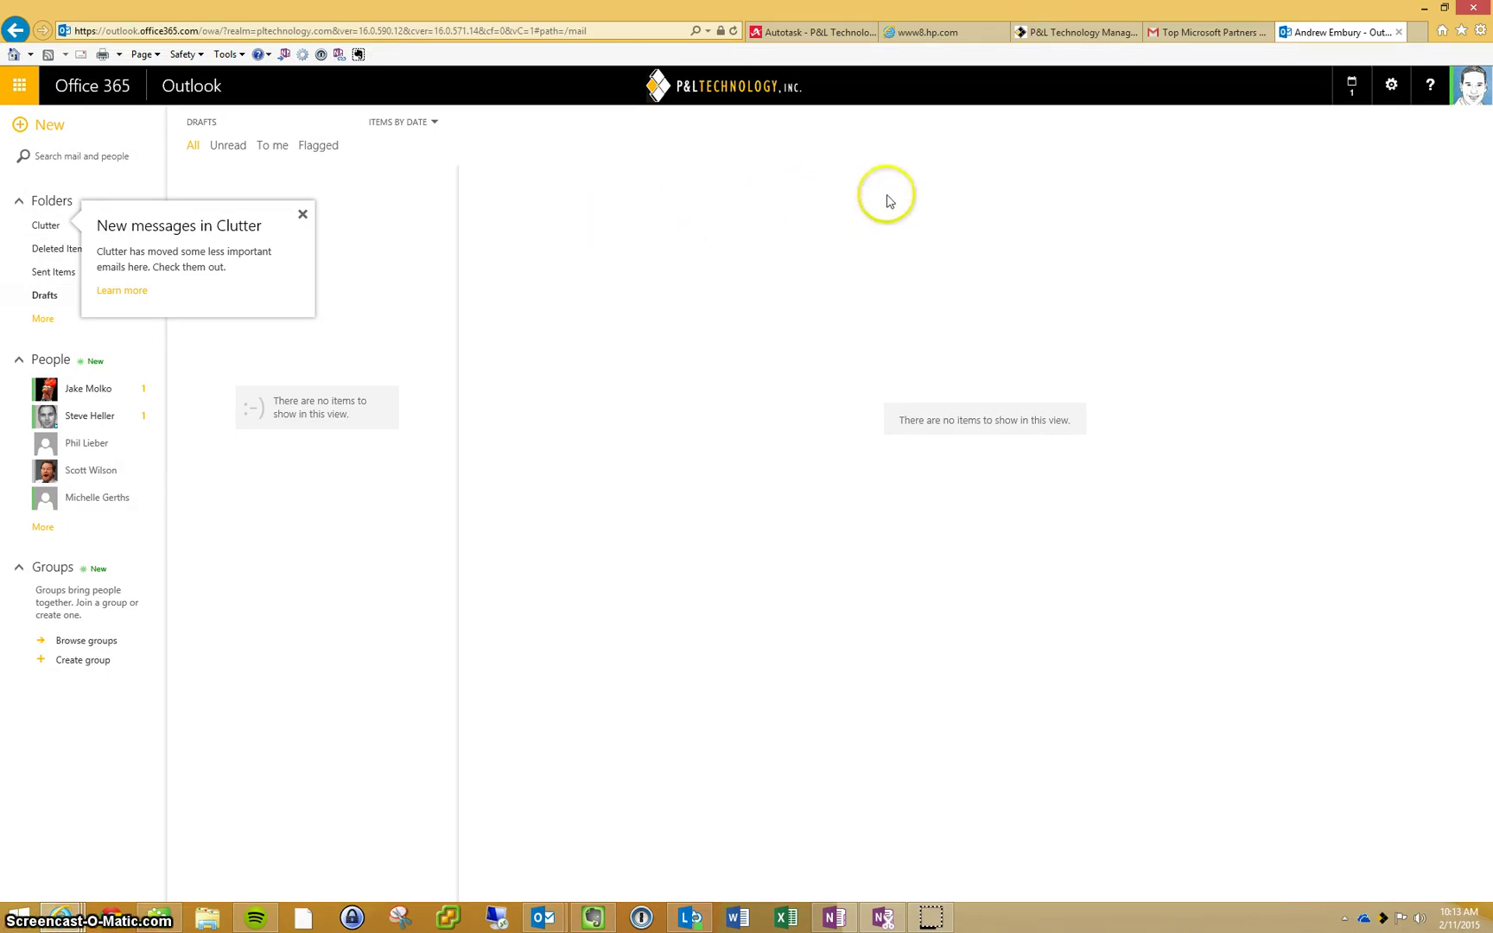
pyautogui.click(1392, 95)
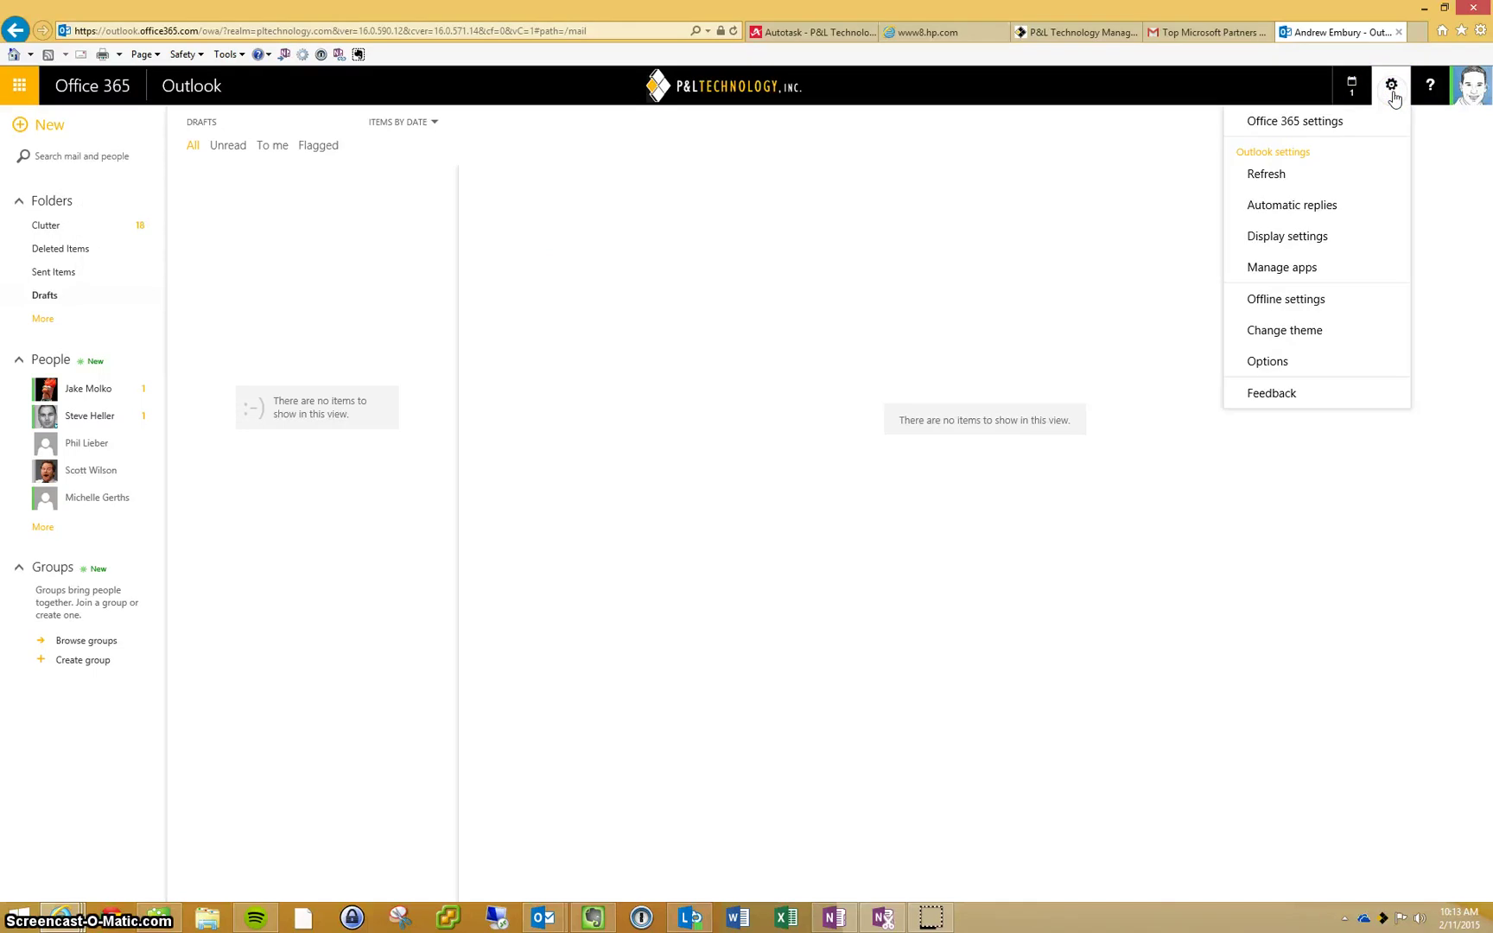
# Step: Open Options and go to the Clutter page under Mail > Automatic processing
pyautogui.click(1275, 365)
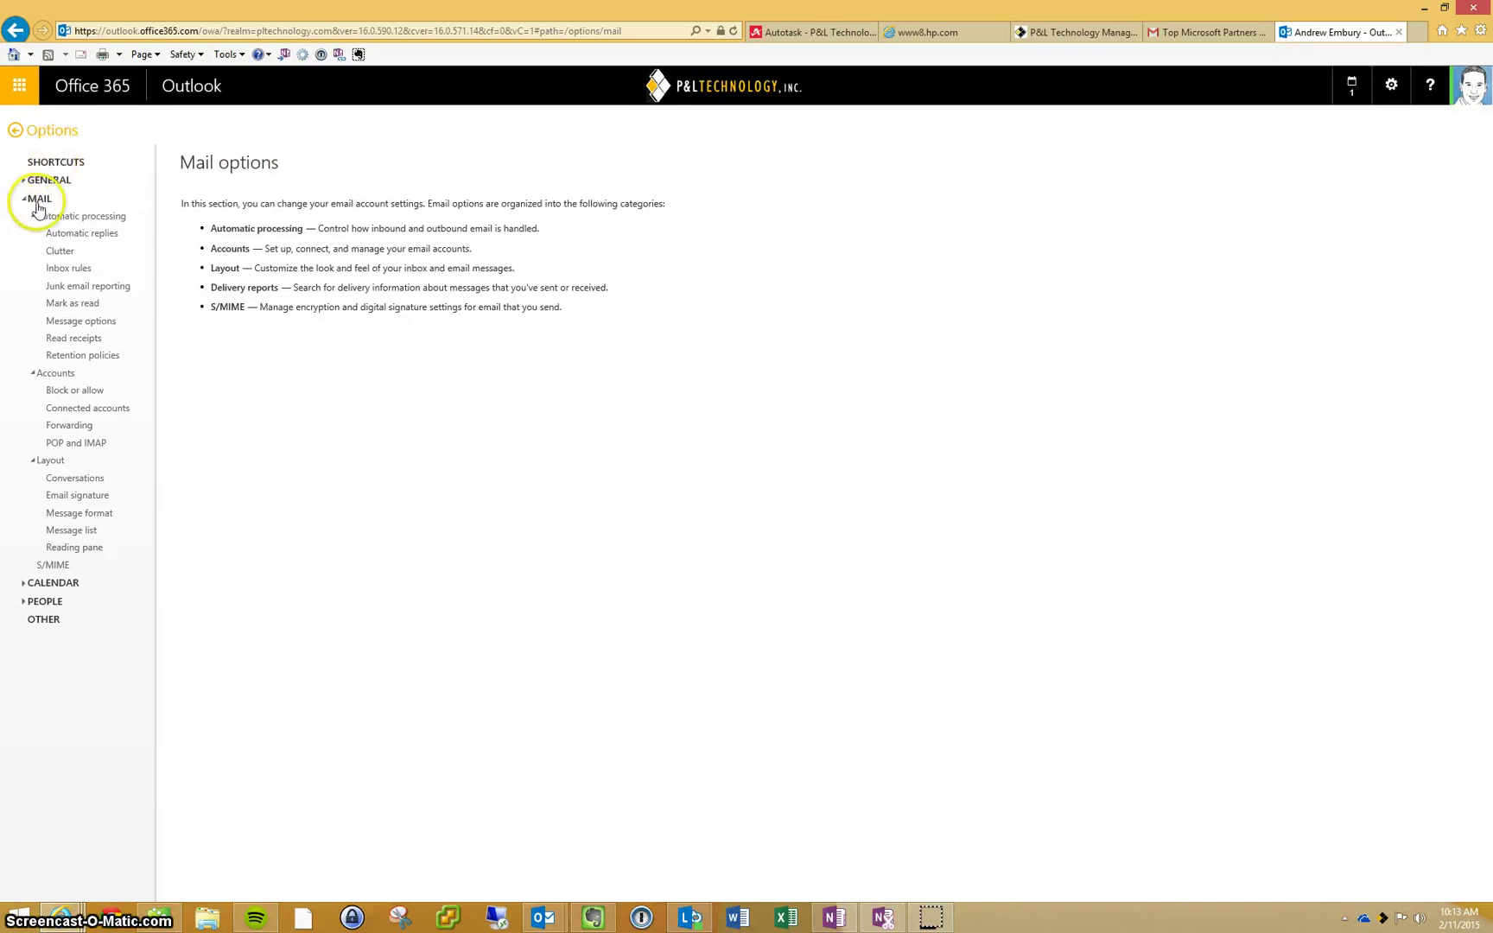
pyautogui.click(61, 251)
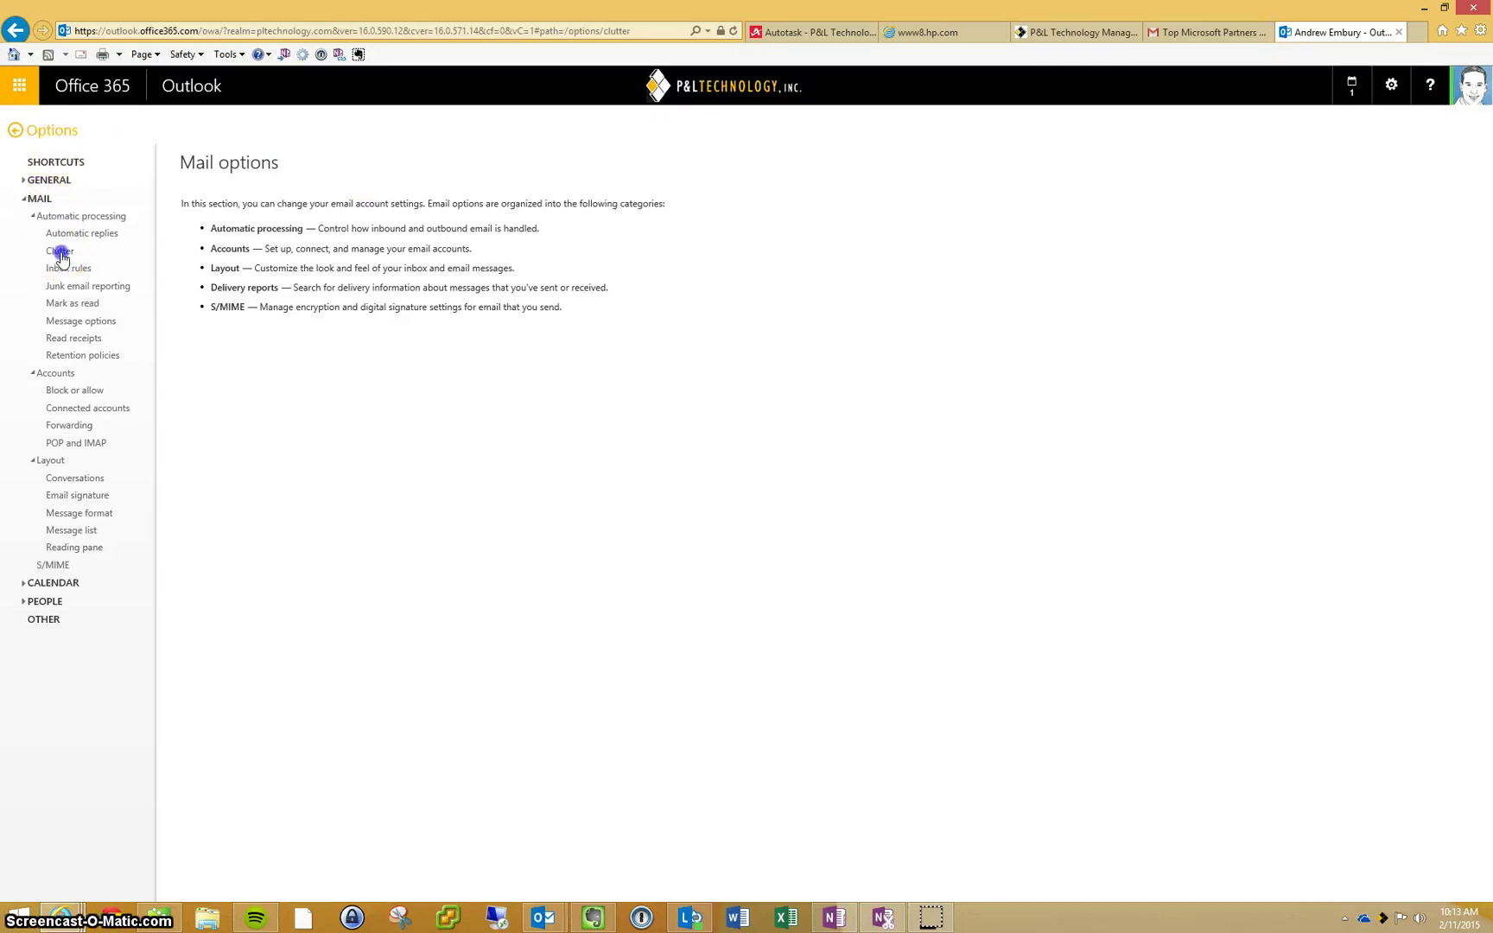